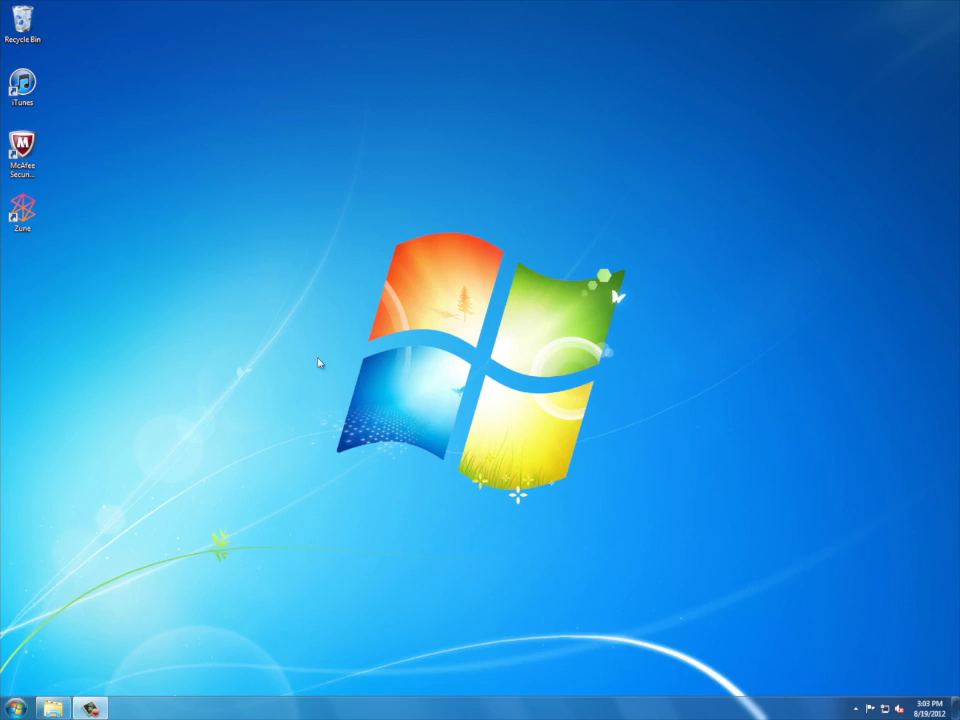
Open Zune and display its music collection
{"action": "double_click", "coordinate": [22, 222]}
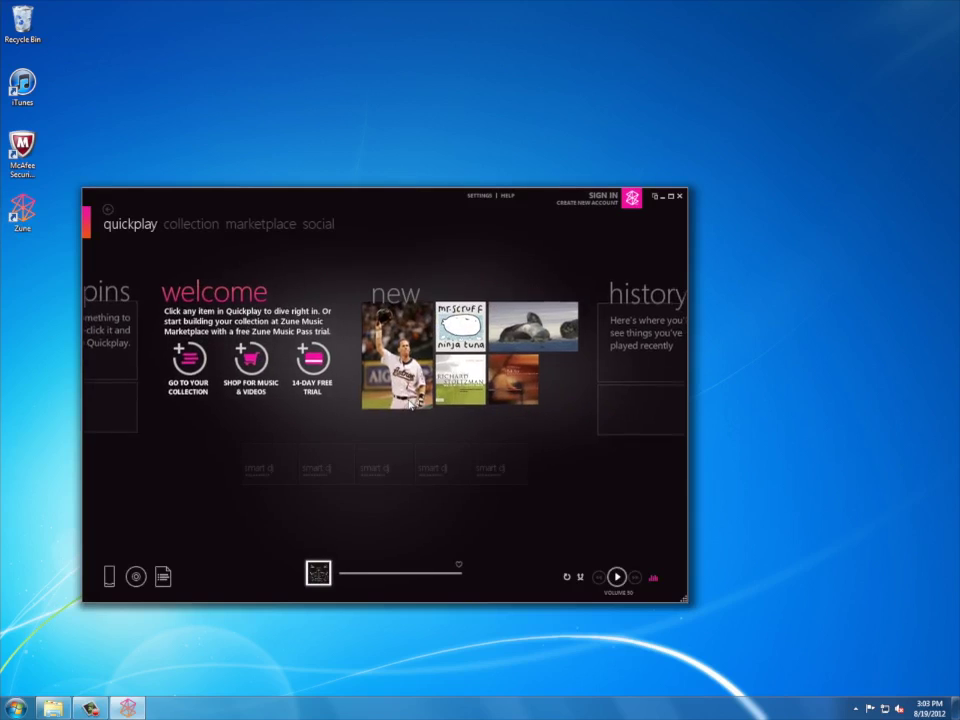
{"action": "left_click", "coordinate": [204, 228]}
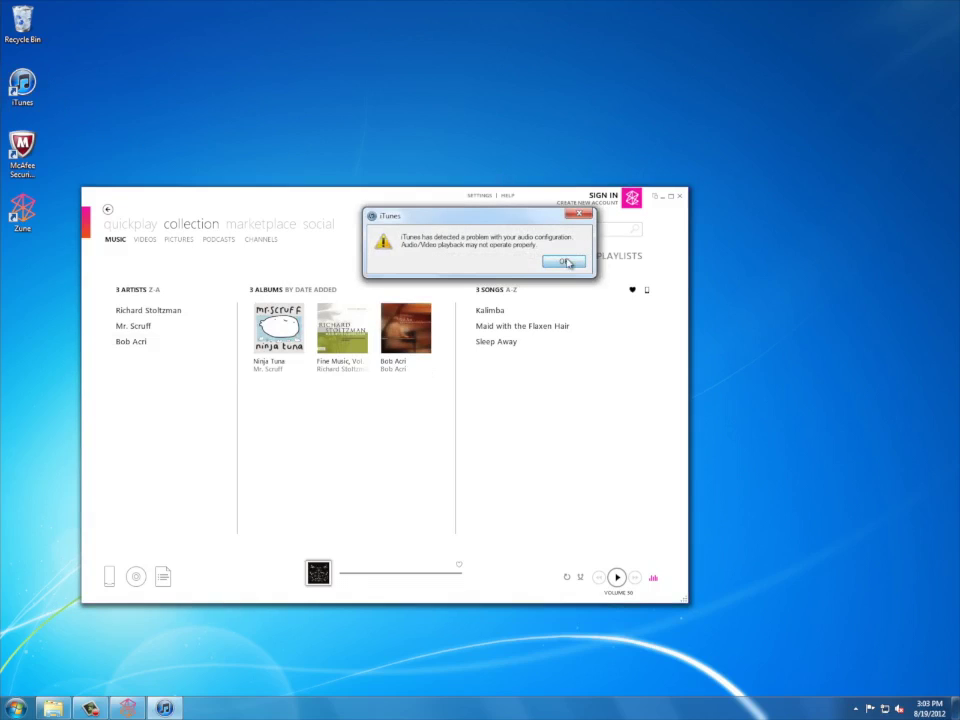
Open iTunes, dismiss its audio configuration warning, and move its window aside so the Zune collection stays visible
{"action": "left_click", "coordinate": [563, 261]}
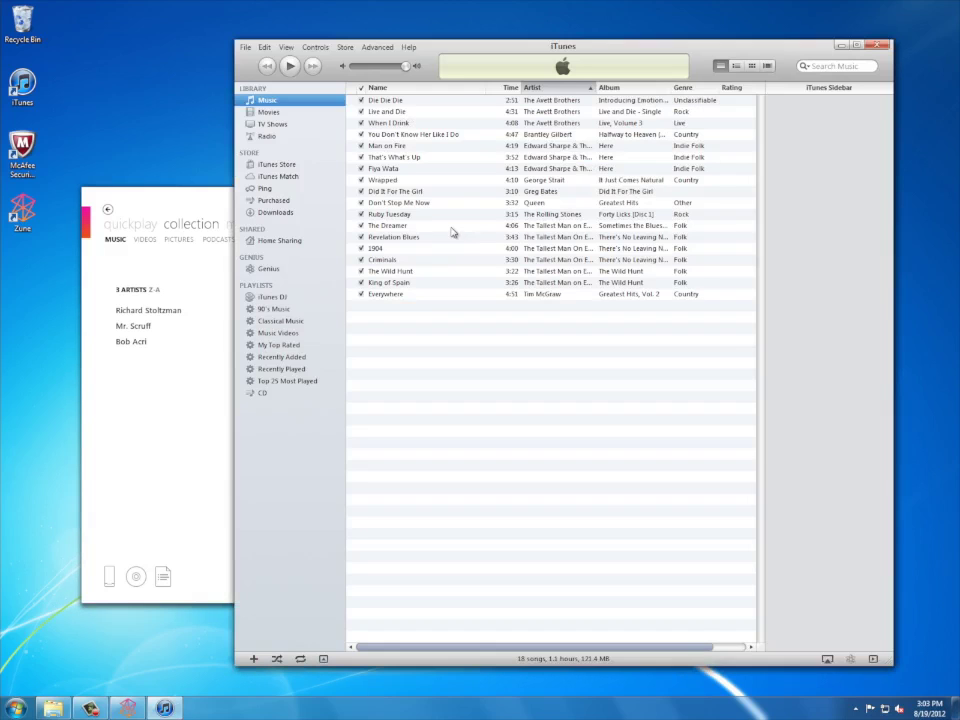
{"action": "left_click_drag", "start_coordinate": [424, 73], "coordinate": [692, 67]}
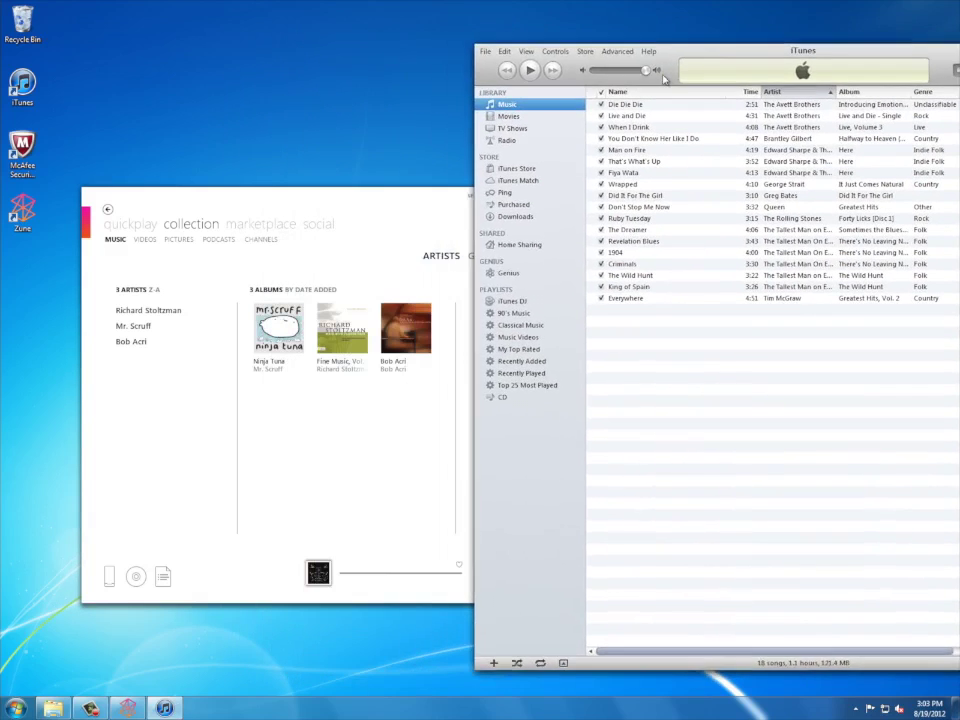
{"action": "left_click", "coordinate": [548, 278]}
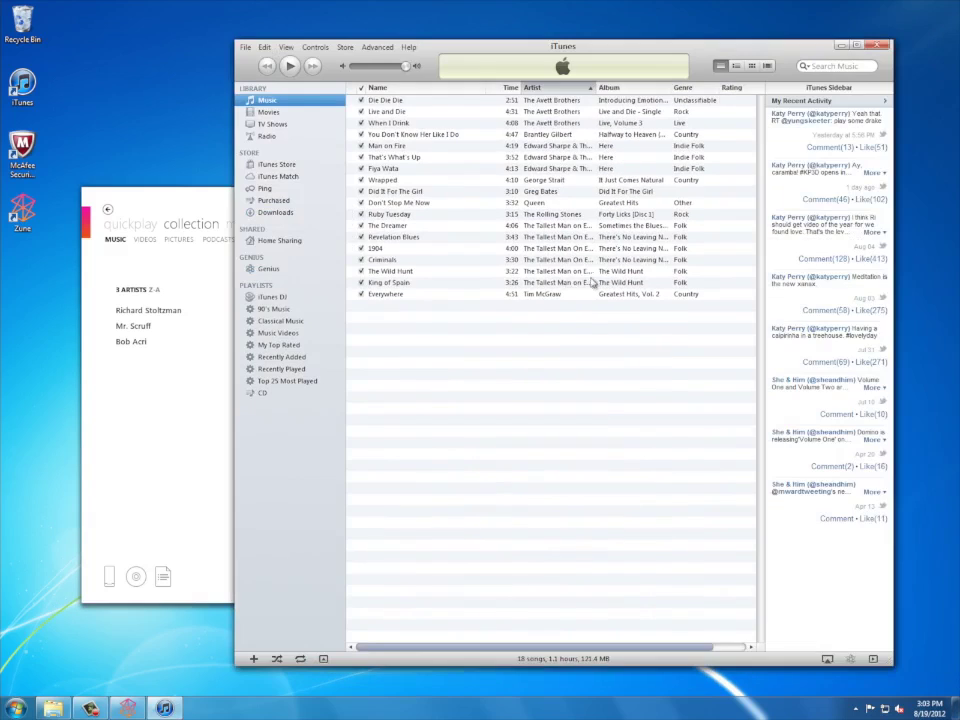
{"action": "left_click_drag", "start_coordinate": [347, 49], "coordinate": [702, 199]}
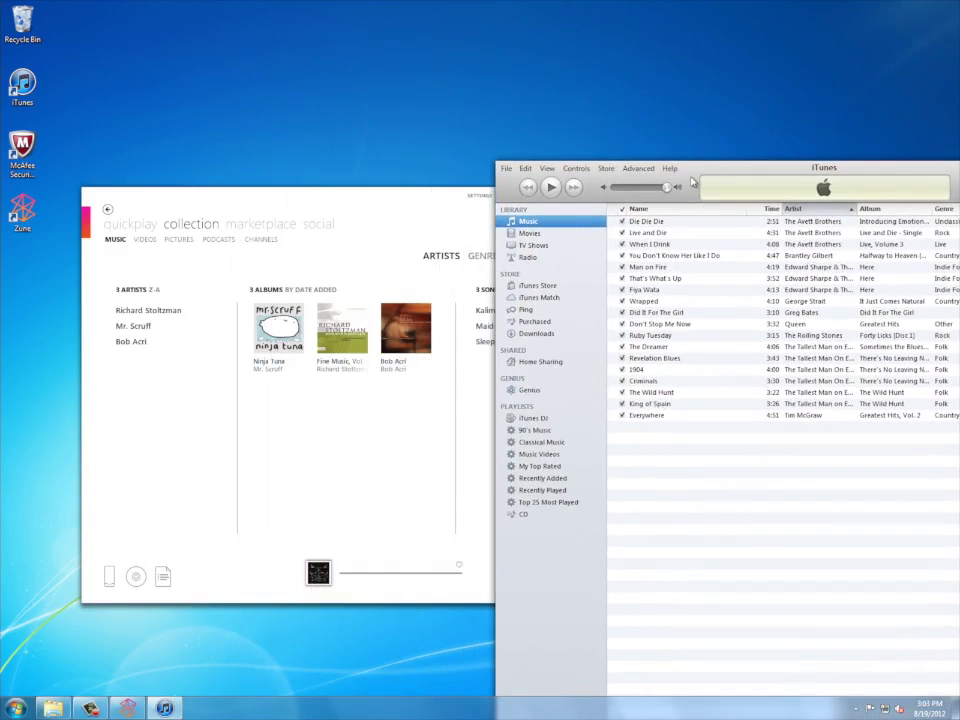
Select all songs in the iTunes music list, keeping the iTunes window beside the Zune collection
{"action": "left_click", "coordinate": [670, 415]}
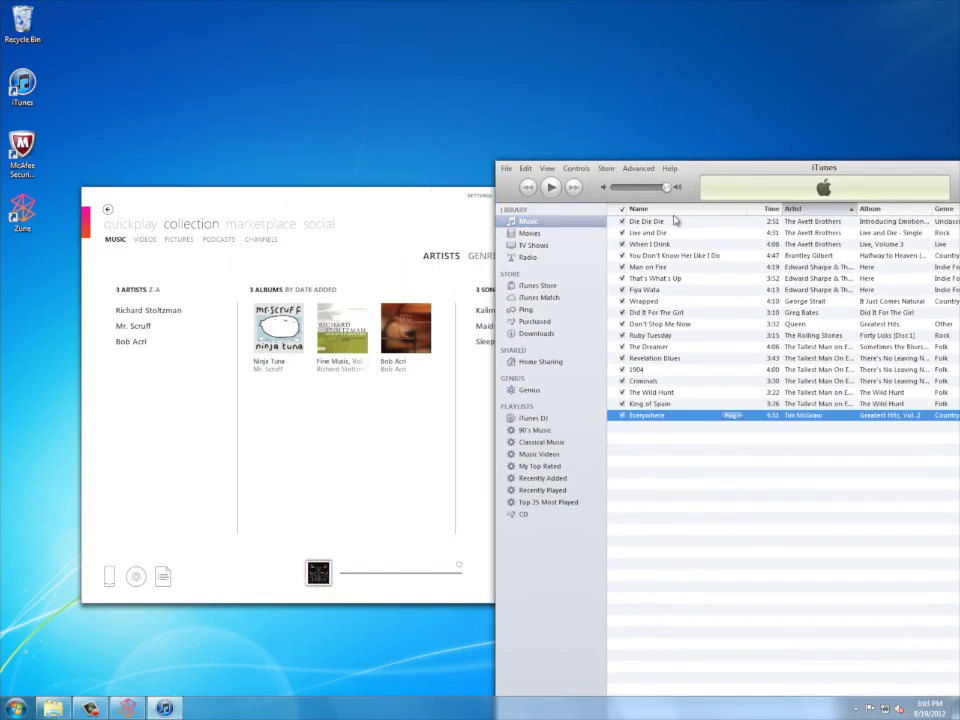
{"action": "left_click", "coordinate": [671, 223], "text": "shift"}
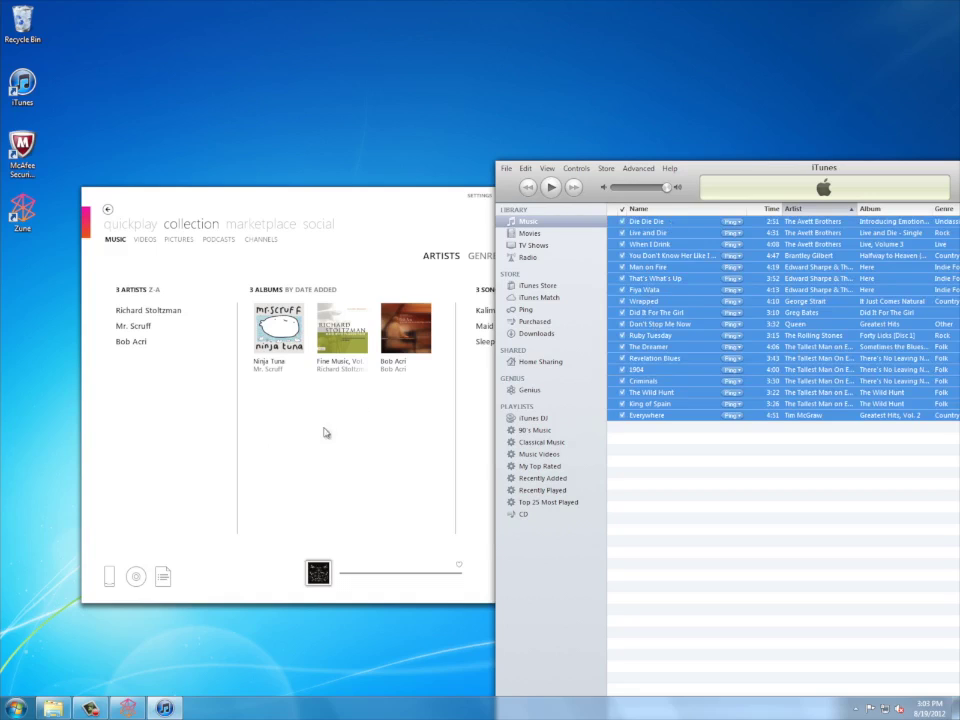
{"action": "left_click", "coordinate": [650, 358]}
{"action": "left_click_drag", "start_coordinate": [714, 170], "coordinate": [690, 167]}
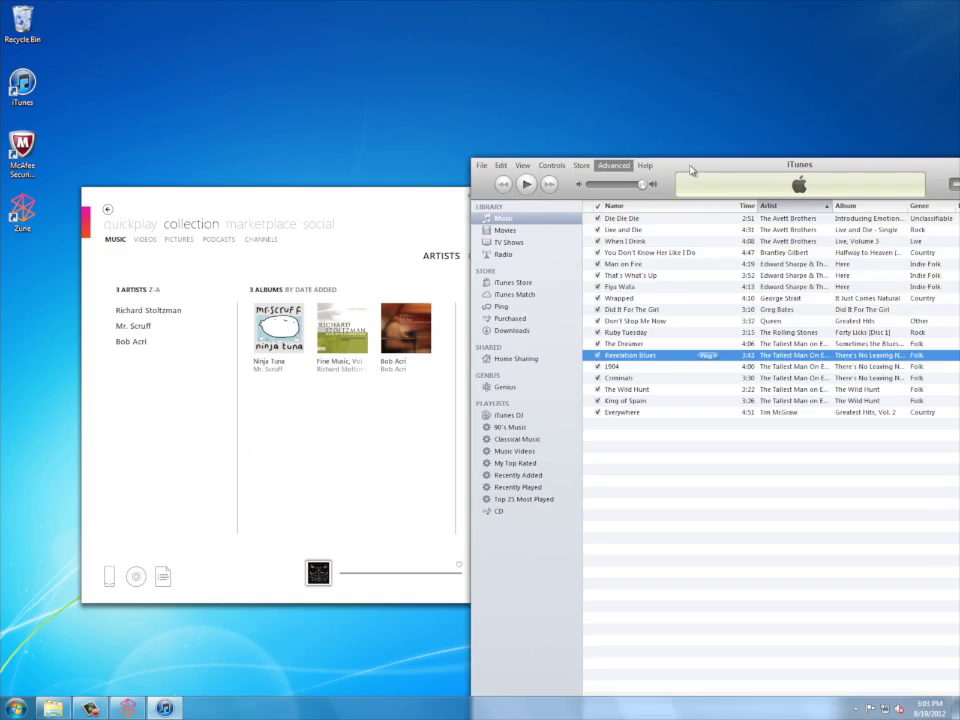
{"action": "left_click", "coordinate": [653, 439]}
{"action": "left_click", "coordinate": [653, 356]}
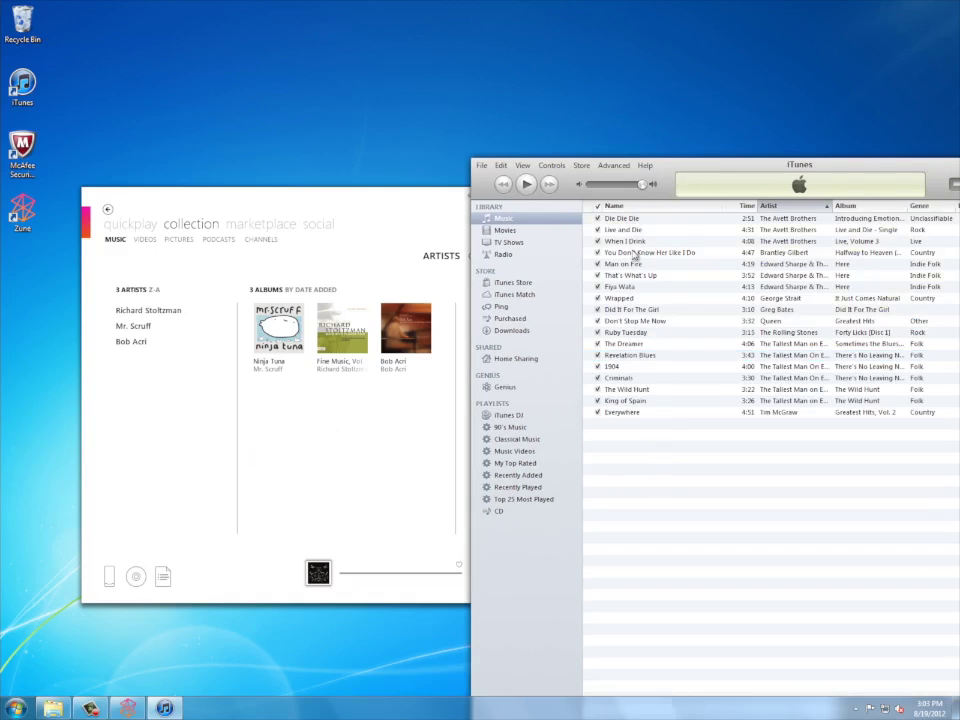
{"action": "left_click", "coordinate": [626, 218]}
{"action": "key", "text": "ctrl+a"}
{"action": "left_click_drag", "start_coordinate": [646, 343], "coordinate": [643, 401]}
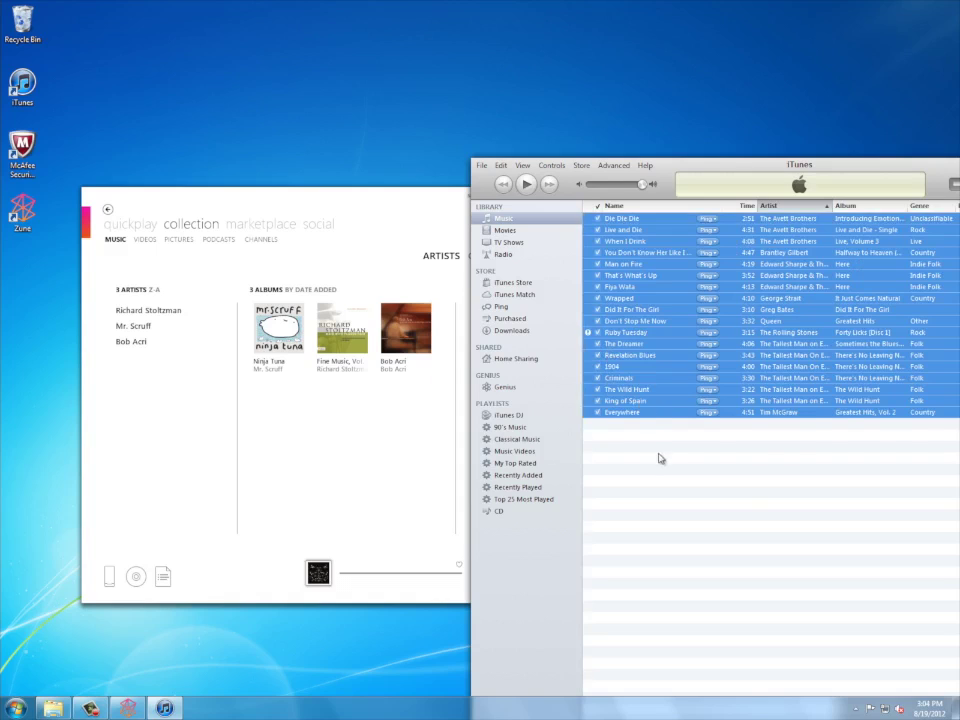
Check where the song "King of Spain" is stored using its iTunes song information
{"action": "left_click", "coordinate": [660, 456]}
{"action": "right_click", "coordinate": [647, 400]}
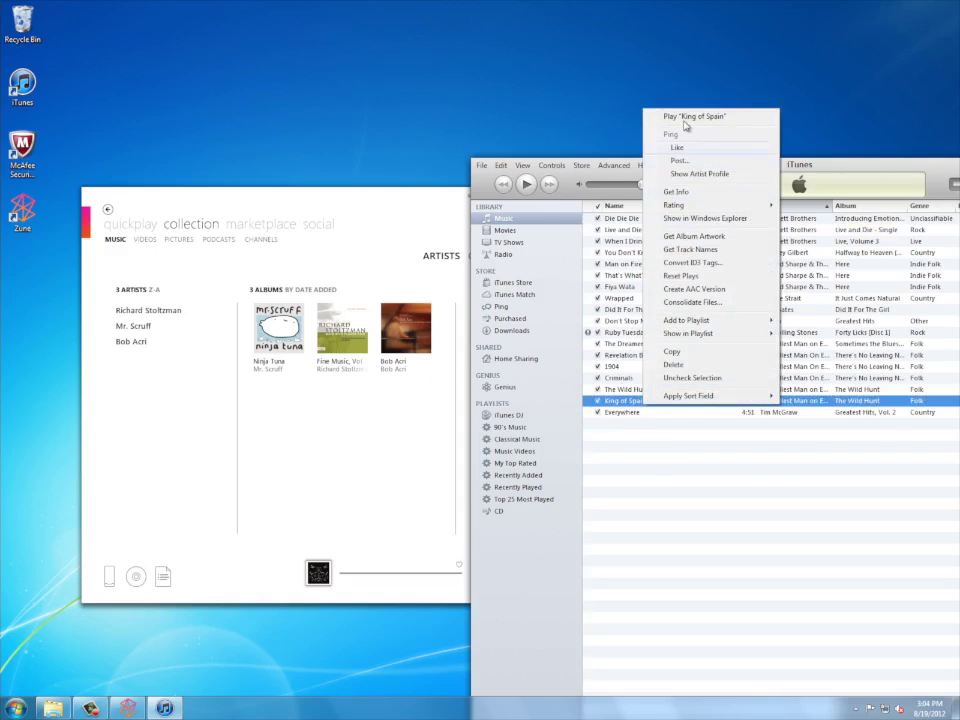
{"action": "left_click", "coordinate": [690, 192]}
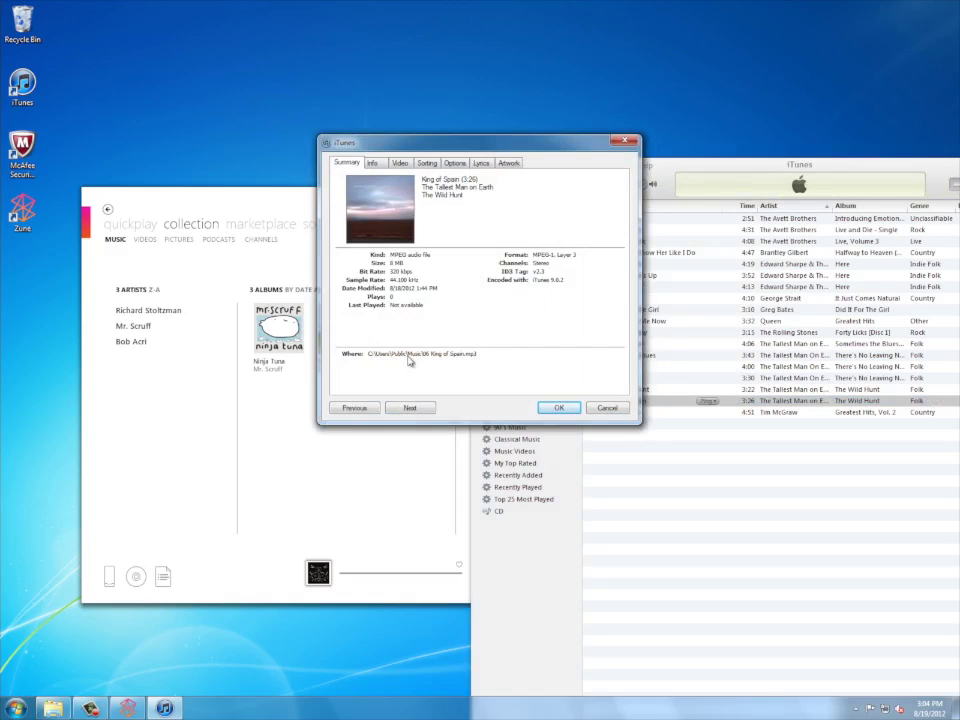
{"action": "left_click", "coordinate": [556, 407]}
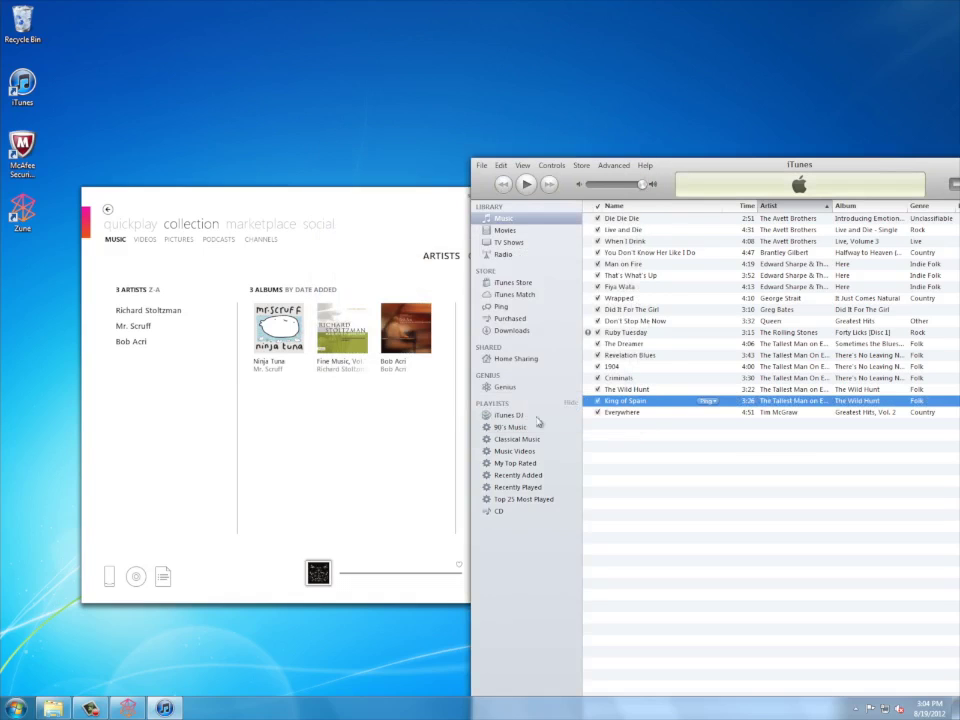
Switch to Windows Explorer and add all the loose song files from the Music library to the Zune collection
{"action": "left_click", "coordinate": [53, 708]}
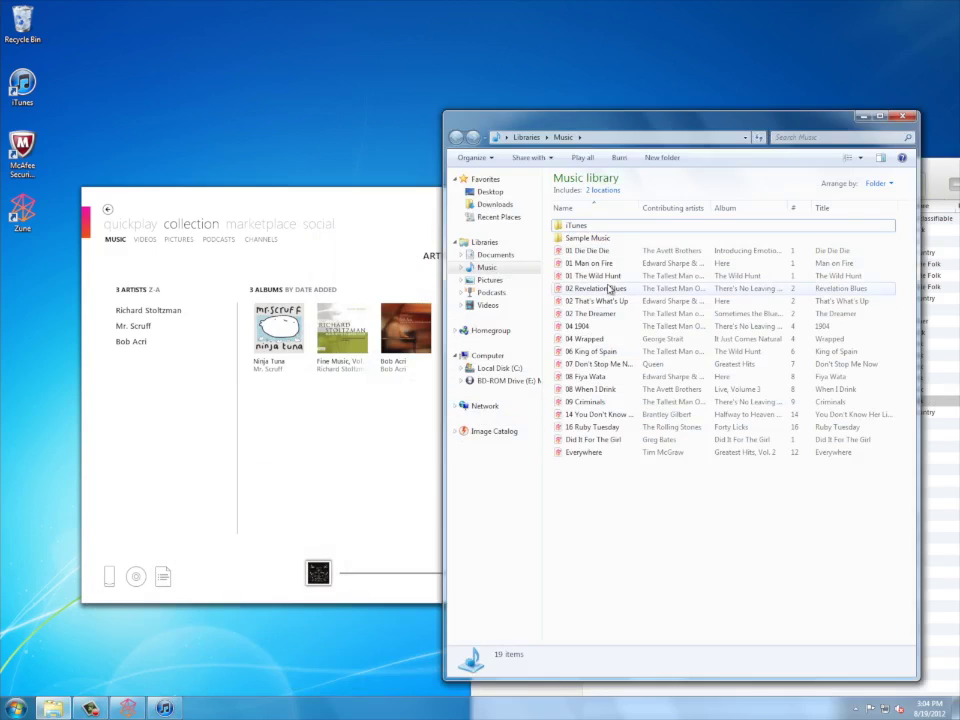
{"action": "left_click", "coordinate": [605, 252]}
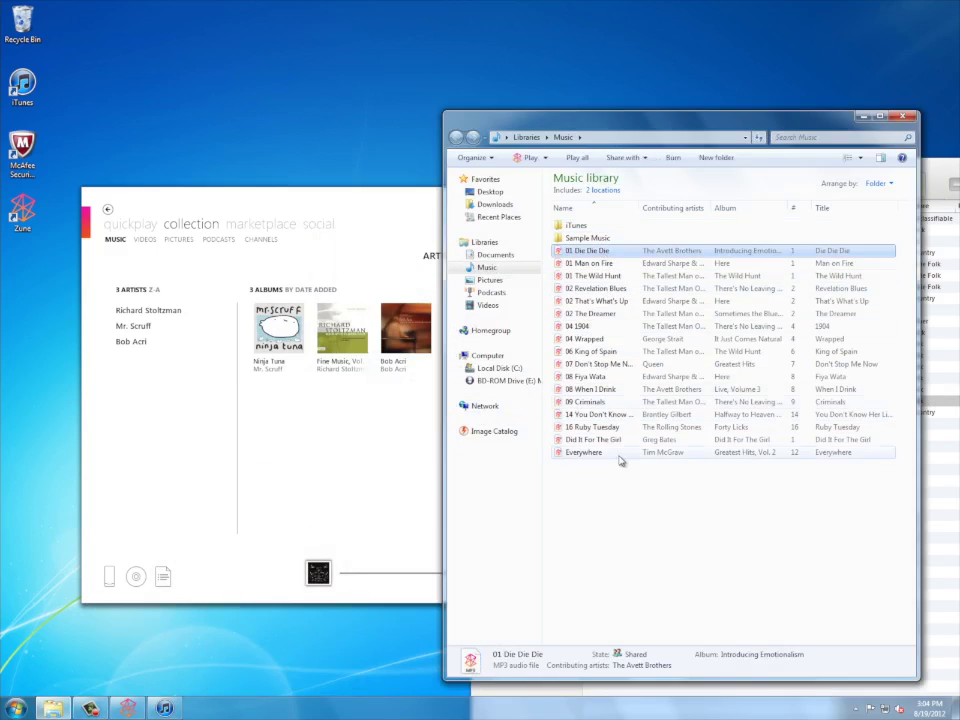
{"action": "key", "text": "ctrl+a"}
{"action": "left_click_drag", "start_coordinate": [610, 265], "coordinate": [212, 435]}
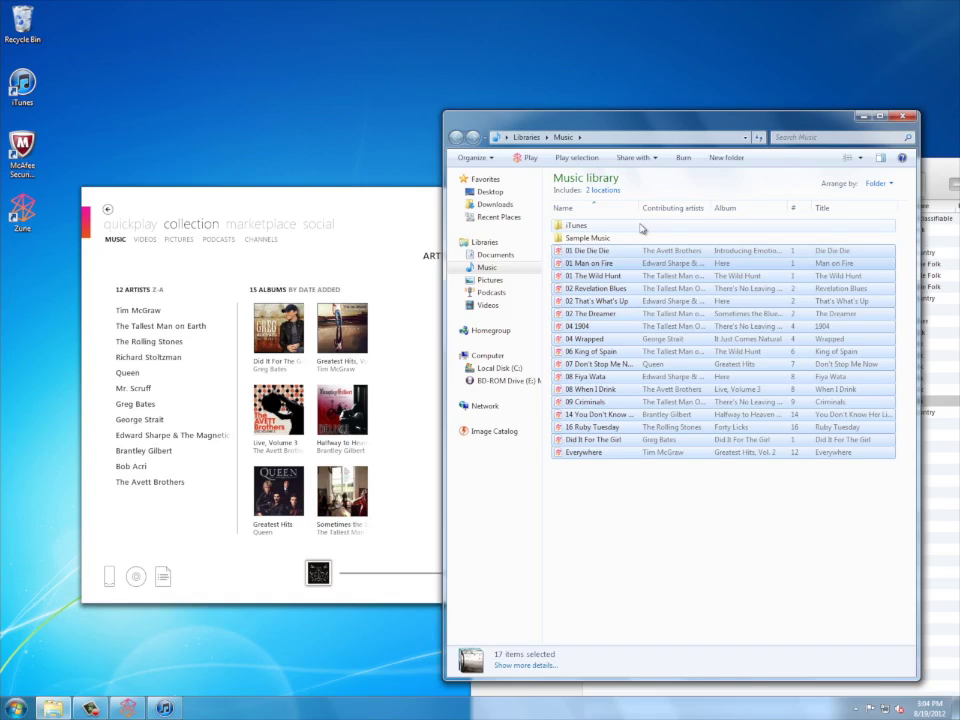
Add "01 Live and Die" to the Zune collection from the Live and Die - Single folder under iTunes Media, Music, The Avett Brothers
{"action": "double_click", "coordinate": [641, 228]}
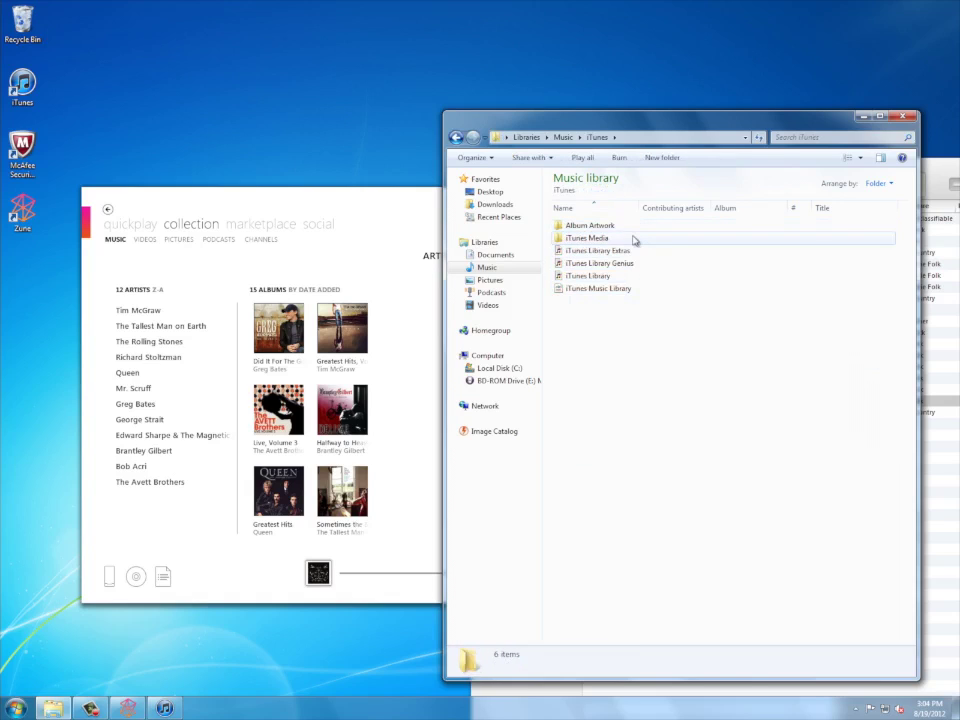
{"action": "double_click", "coordinate": [634, 239]}
{"action": "double_click", "coordinate": [634, 239]}
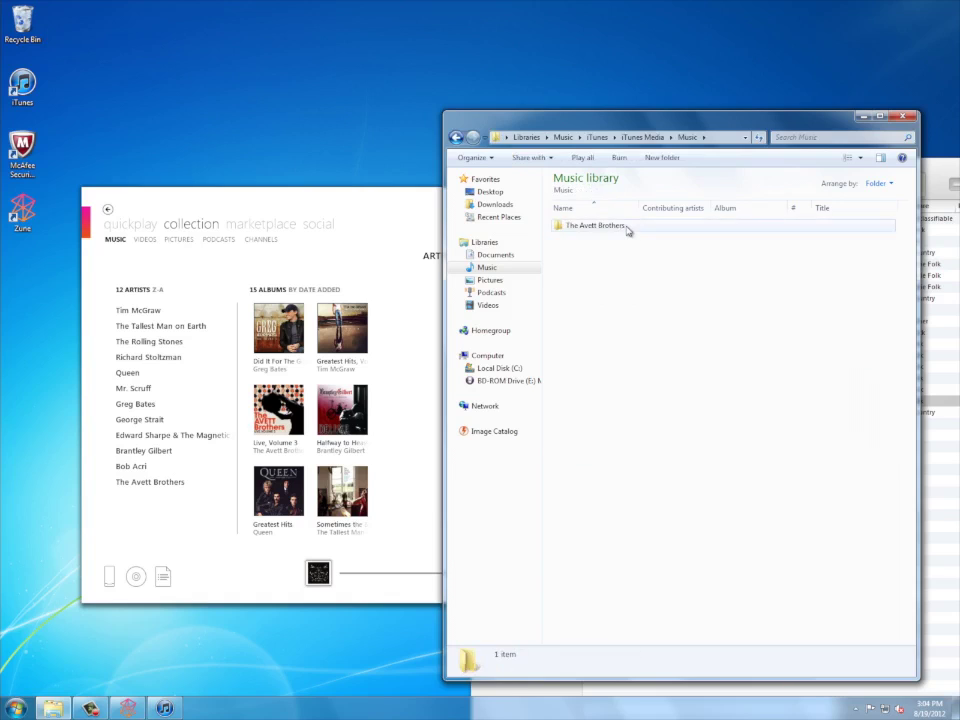
{"action": "double_click", "coordinate": [630, 226]}
{"action": "left_click", "coordinate": [627, 227]}
{"action": "double_click", "coordinate": [627, 227]}
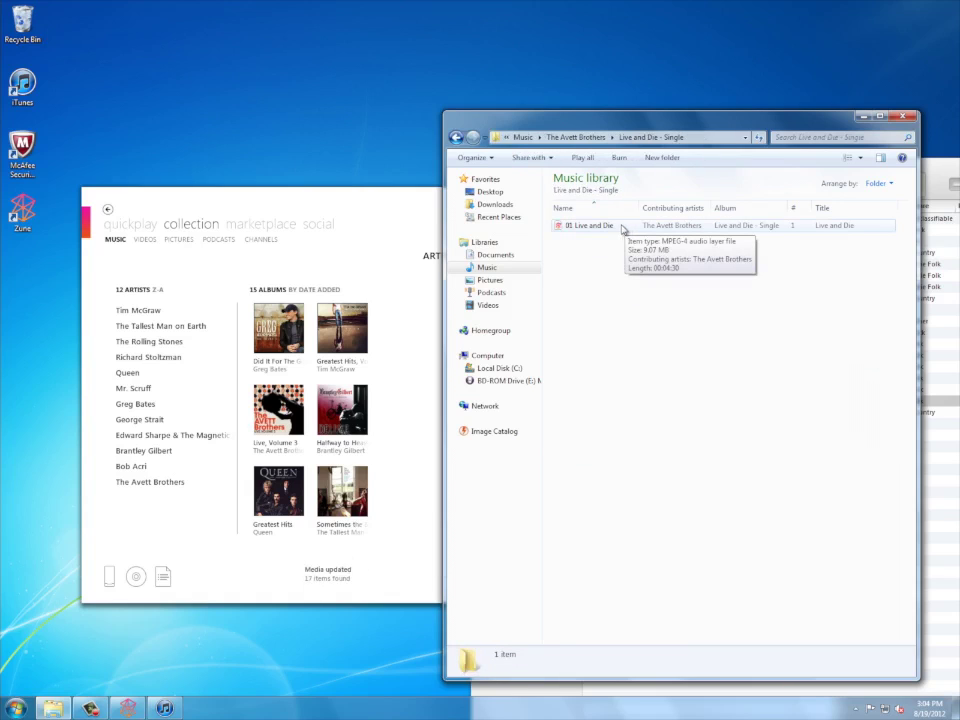
{"action": "left_click_drag", "start_coordinate": [626, 227], "coordinate": [239, 344]}
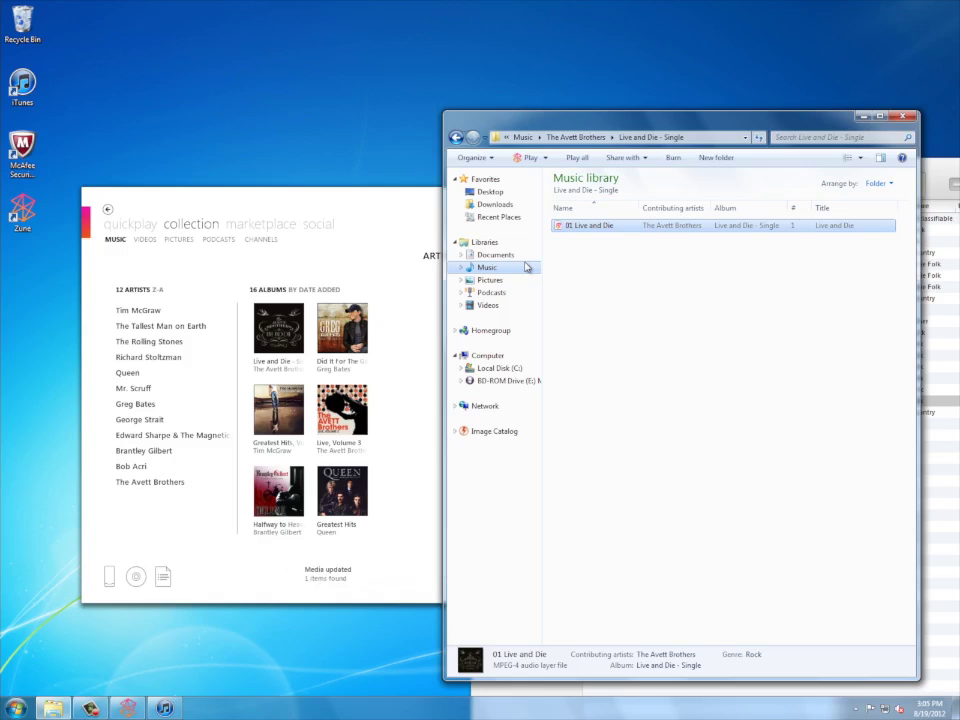
Review the Music library locations in Zune's collection settings, then return to the collection
{"action": "left_click", "coordinate": [369, 231]}
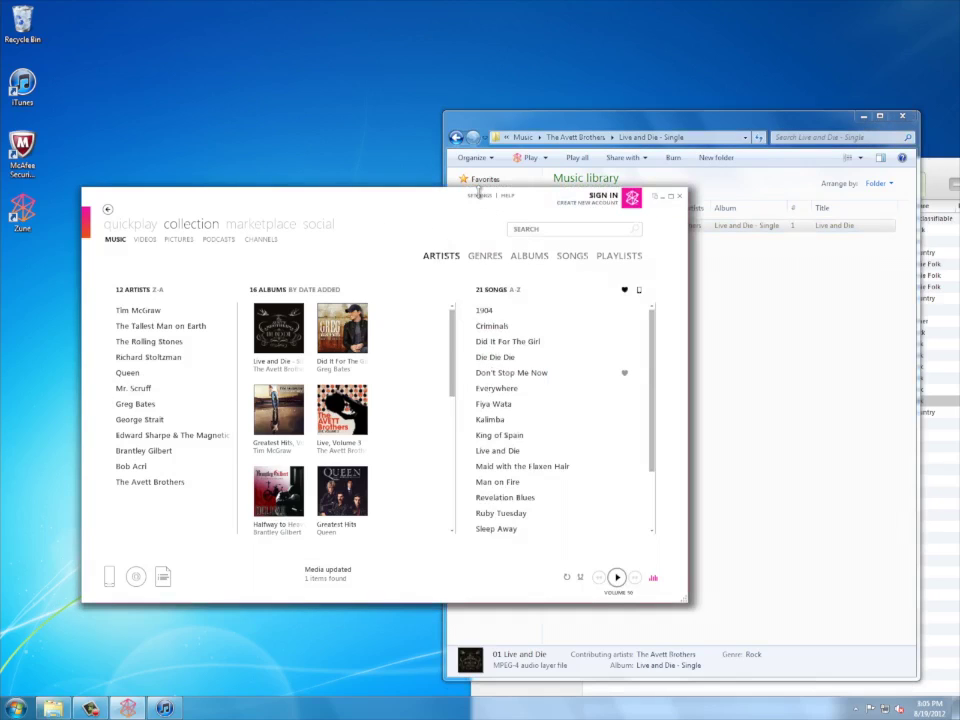
{"action": "left_click", "coordinate": [480, 195]}
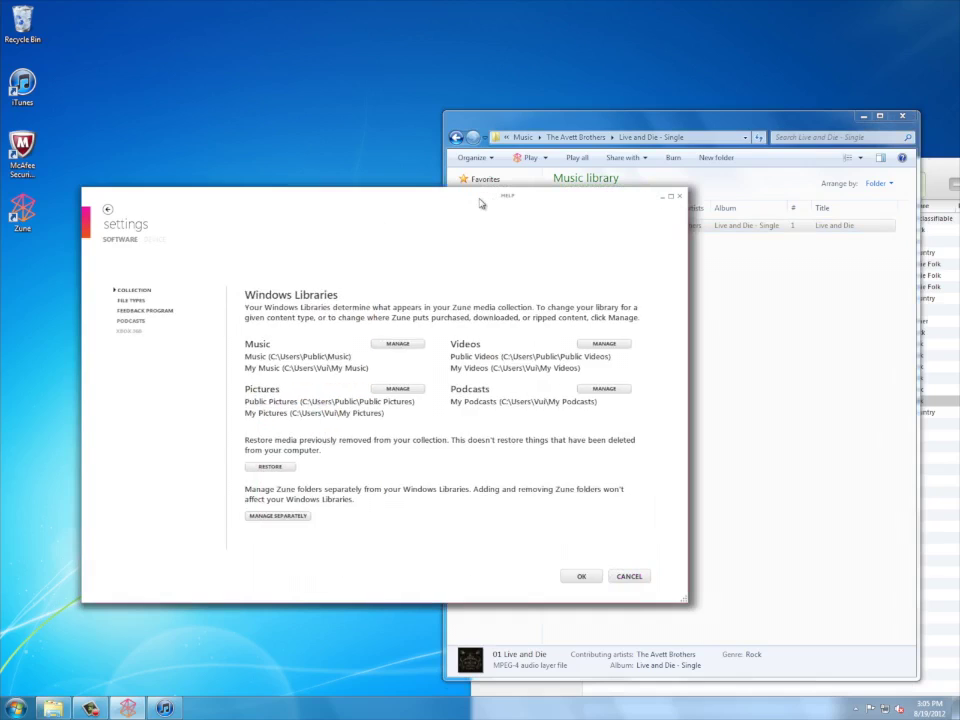
{"action": "left_click", "coordinate": [403, 345]}
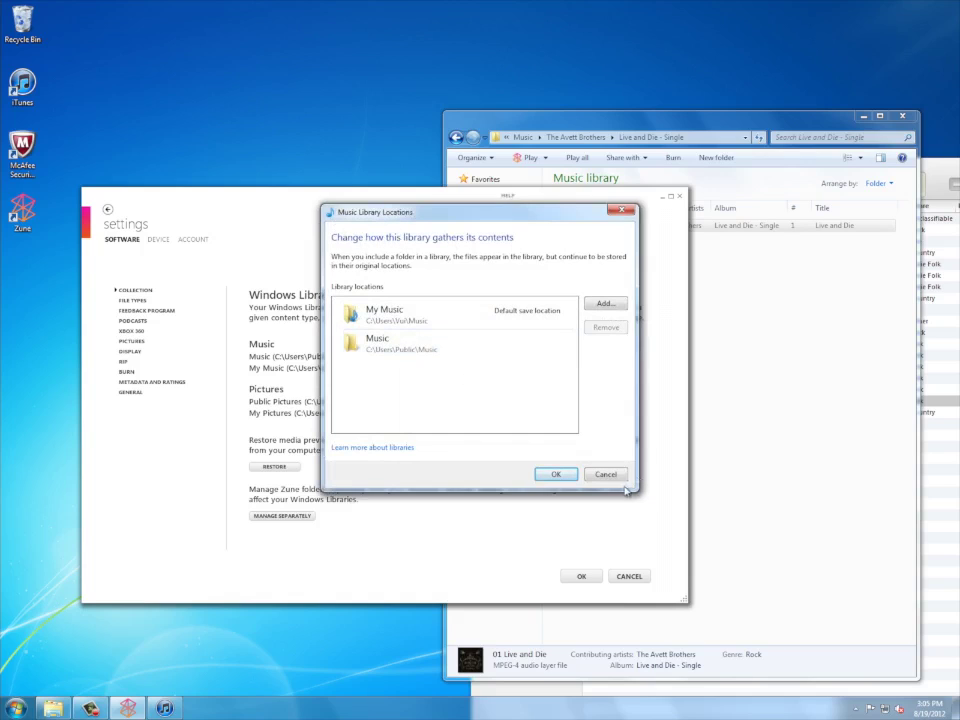
{"action": "left_click", "coordinate": [557, 475]}
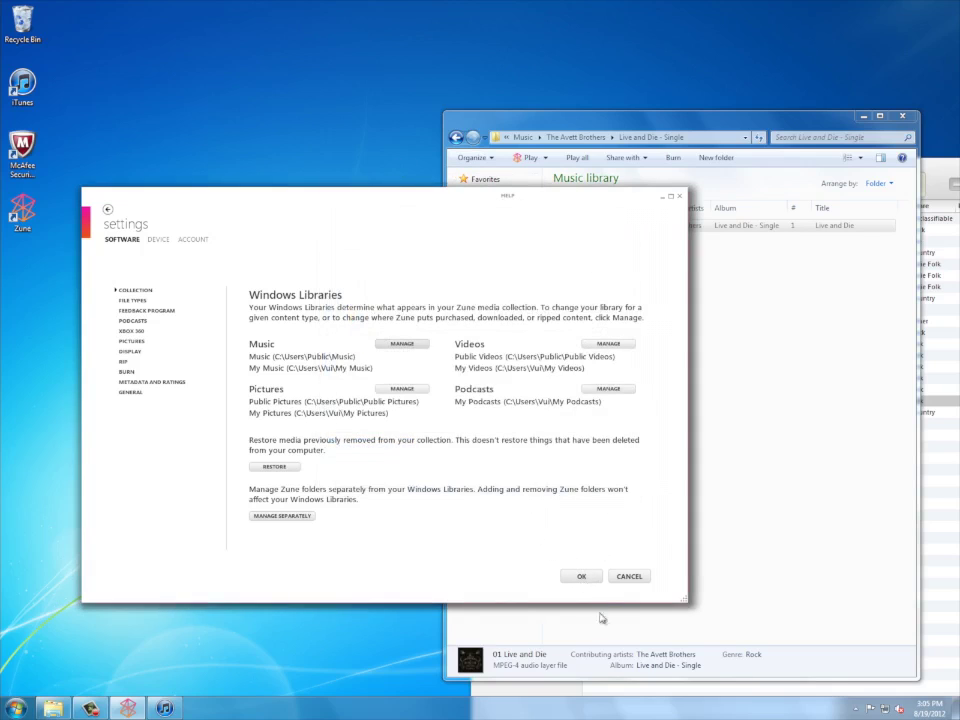
{"action": "left_click", "coordinate": [581, 577]}
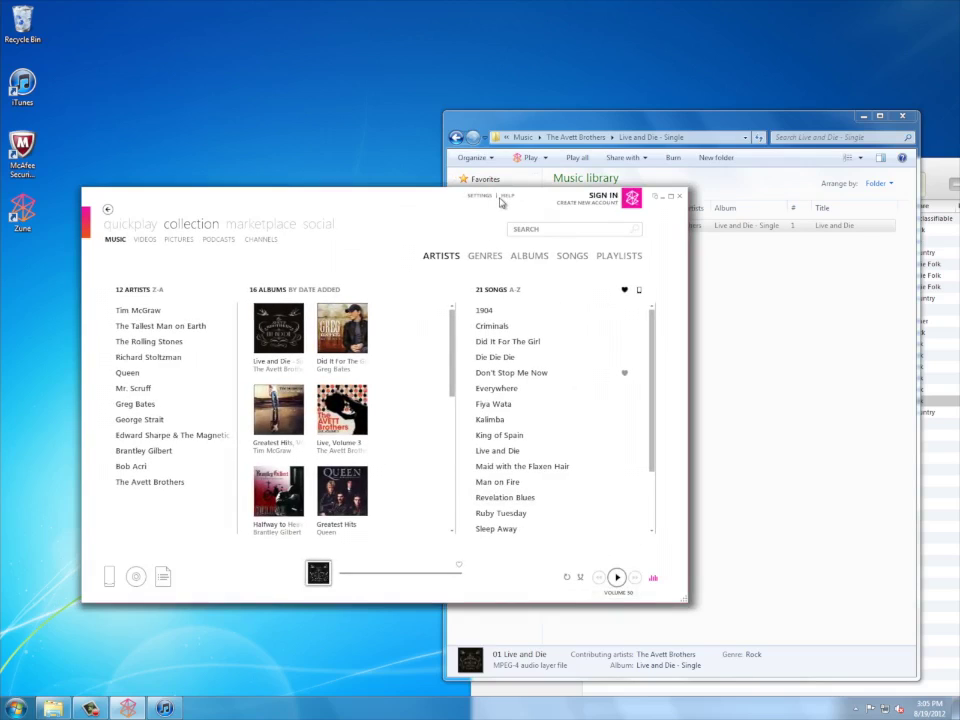
{"action": "left_click", "coordinate": [806, 396]}
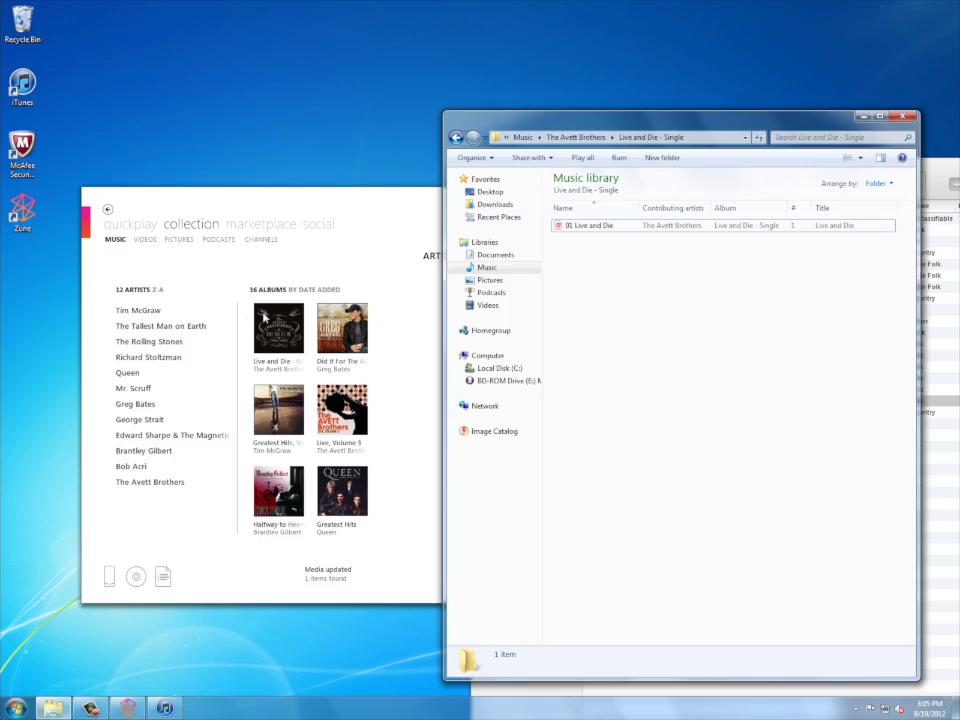
{"action": "mouse_move", "coordinate": [265, 318]}
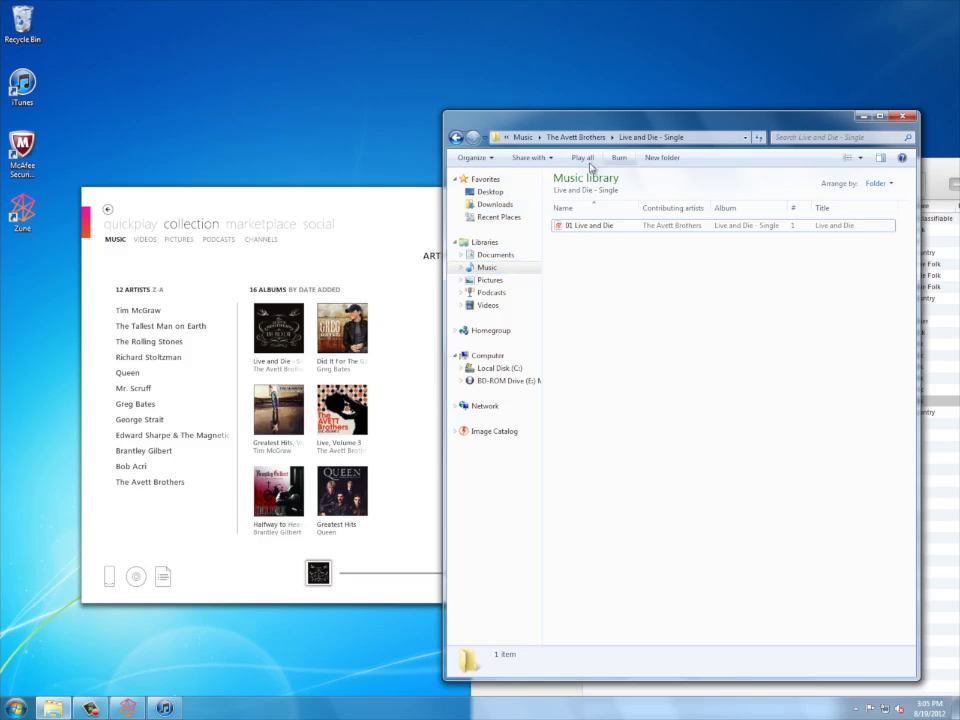
{"action": "left_click", "coordinate": [366, 229]}
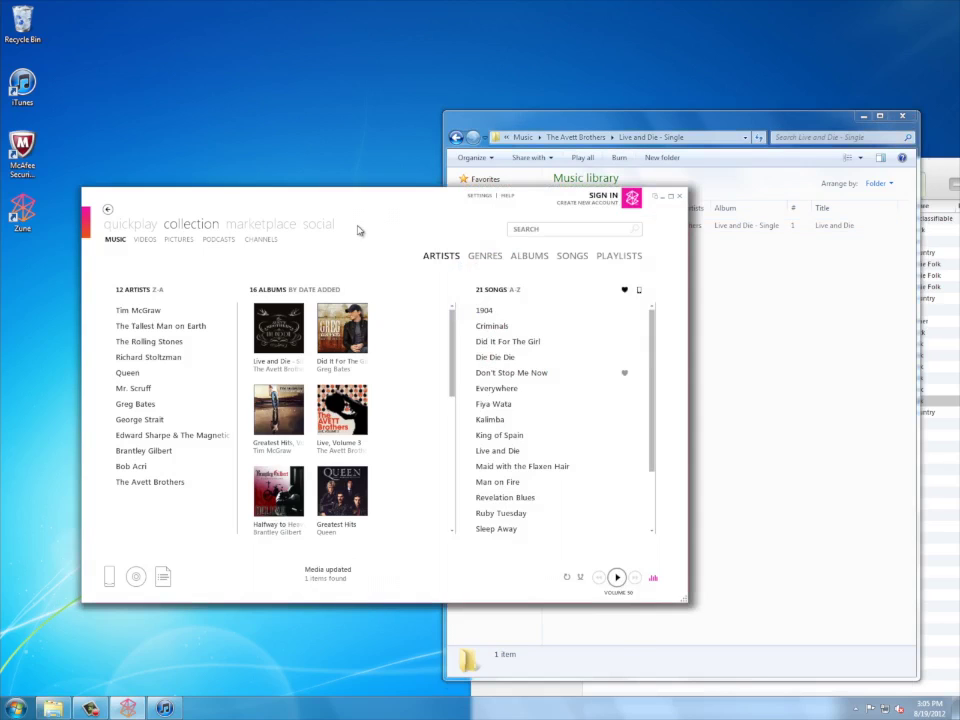